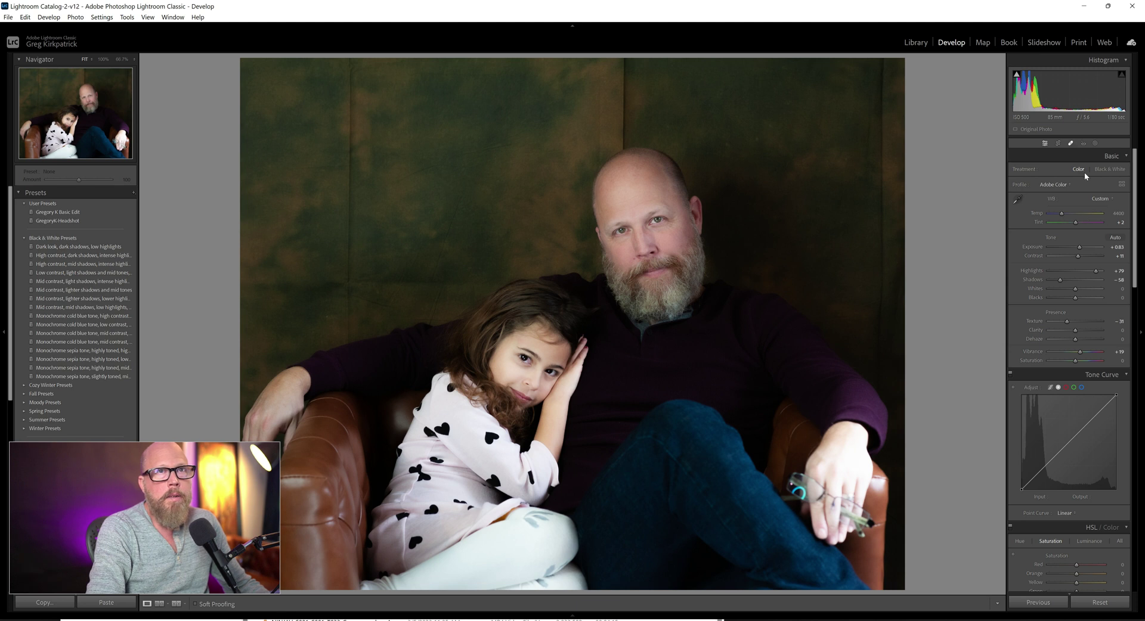
Try to heal the backdrop's left vertical seam with the Heal brush, and undo the last stroke.
key(q)
scroll(346, 82, up, 5)
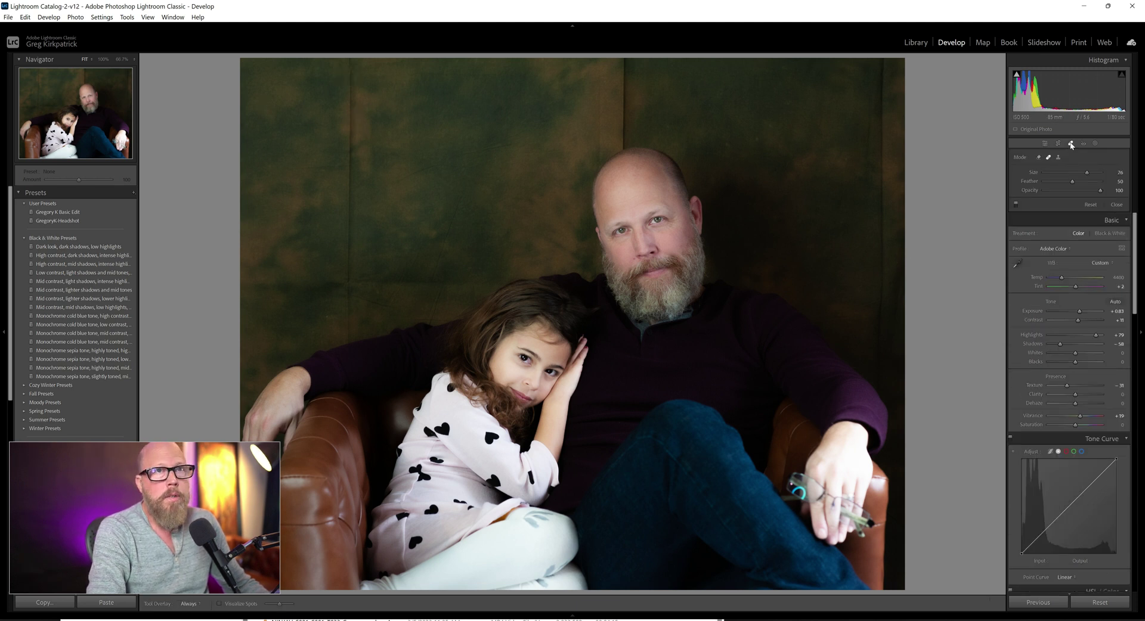
drag(348, 65, 342, 179)
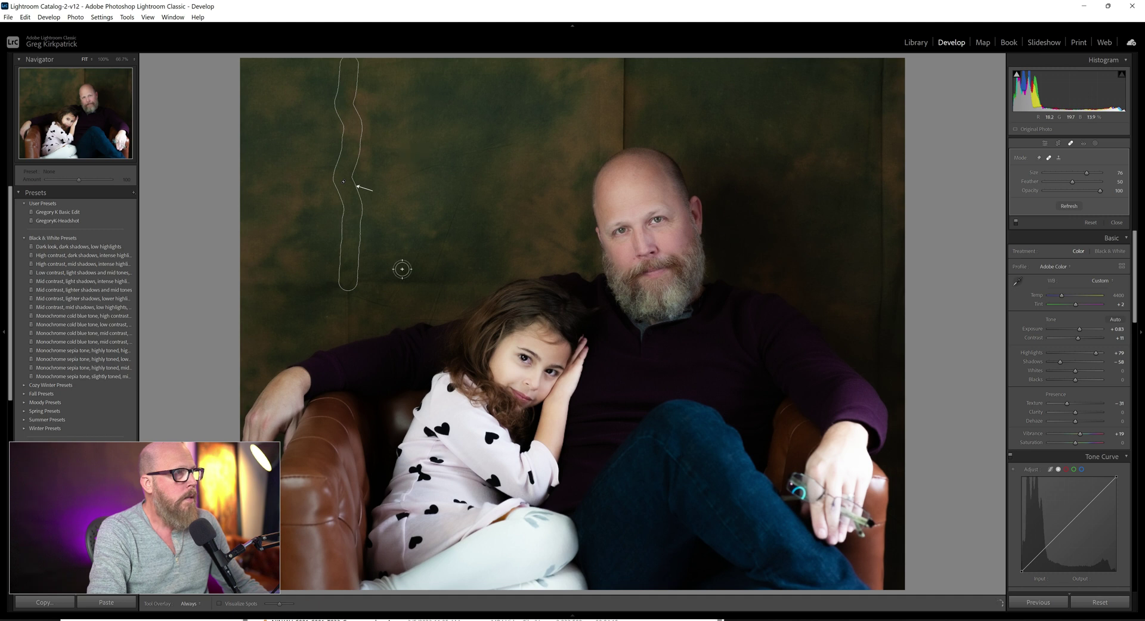
drag(350, 337, 349, 281)
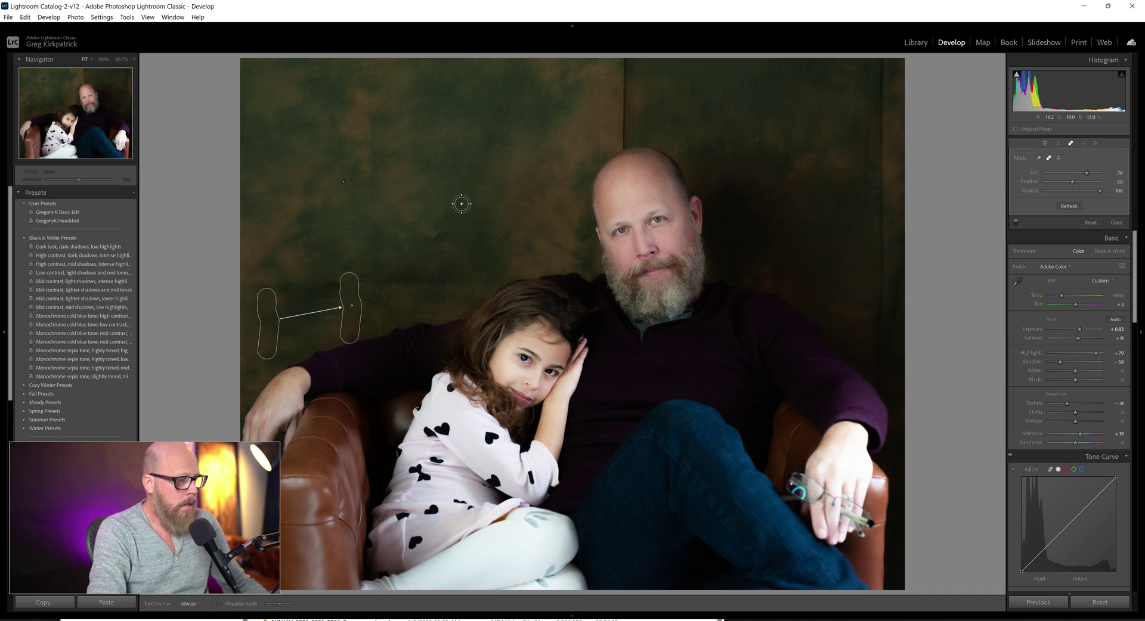
key(ctrl+z)
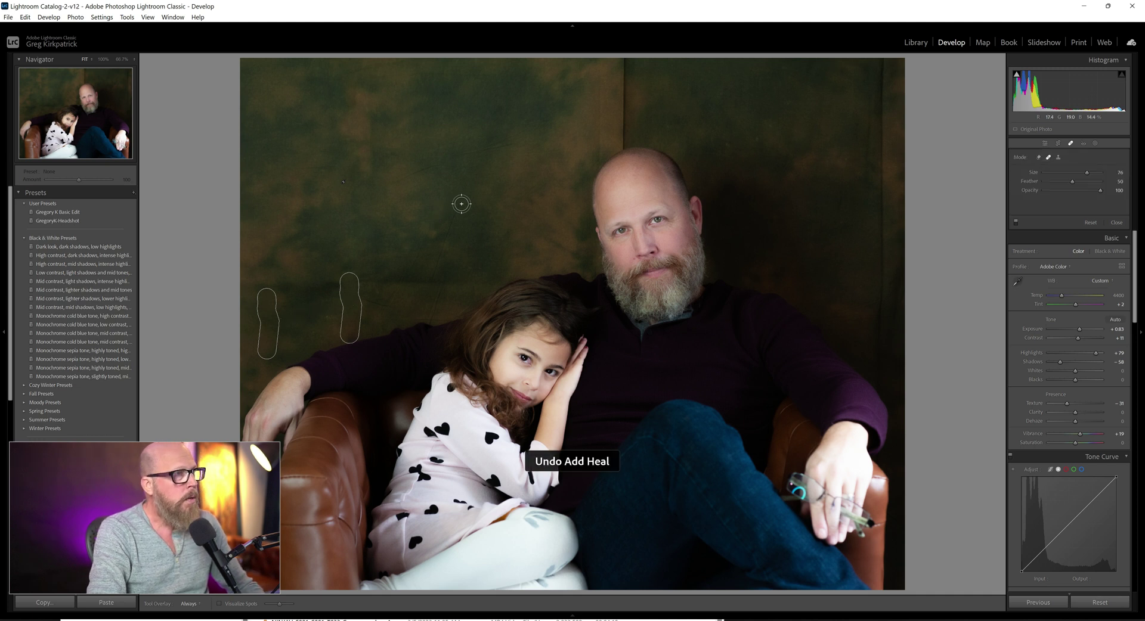
key(Right)
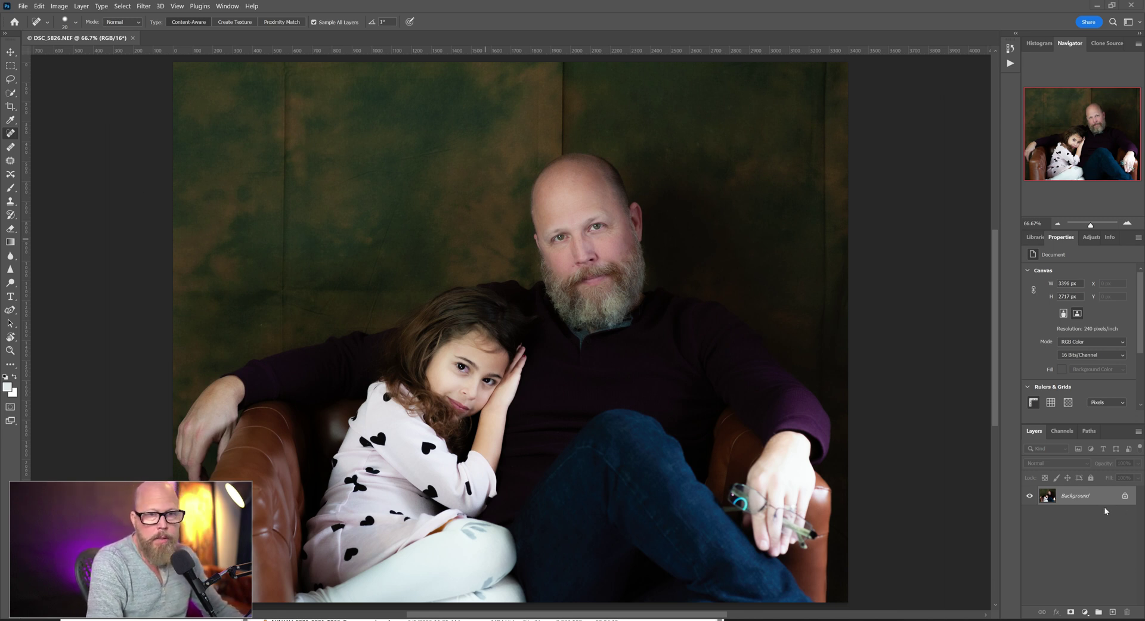
In Photoshop, duplicate the Background layer and remove the backdrop's left vertical seam with the Spot Healing Brush.
key(ctrl+j)
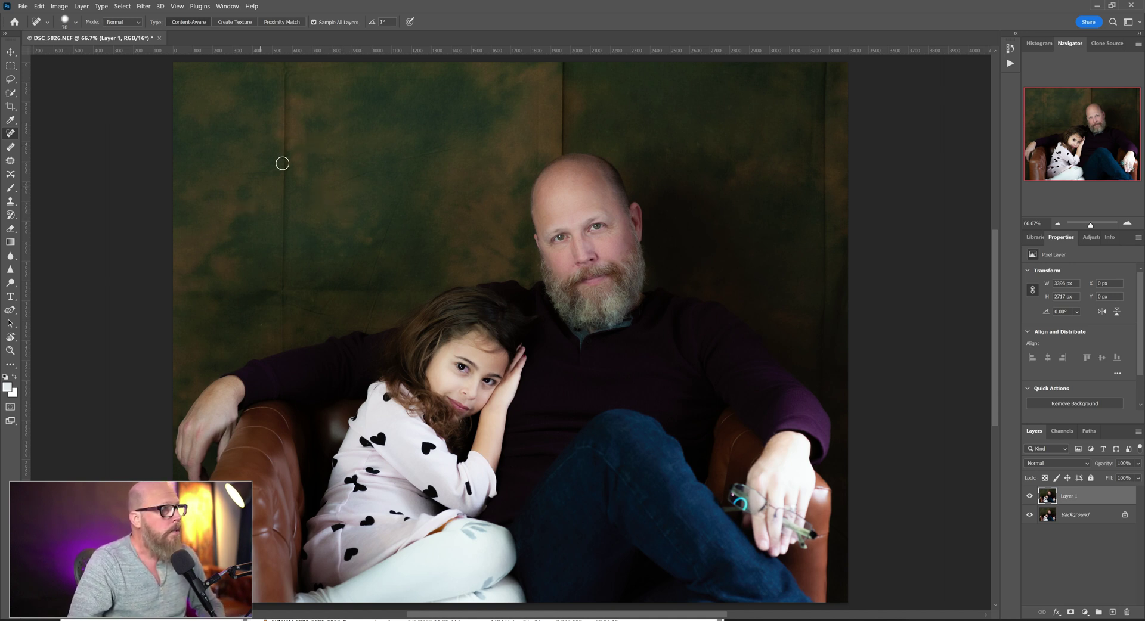
drag(285, 67, 282, 201)
drag(286, 156, 281, 231)
drag(286, 123, 287, 97)
drag(276, 219, 279, 332)
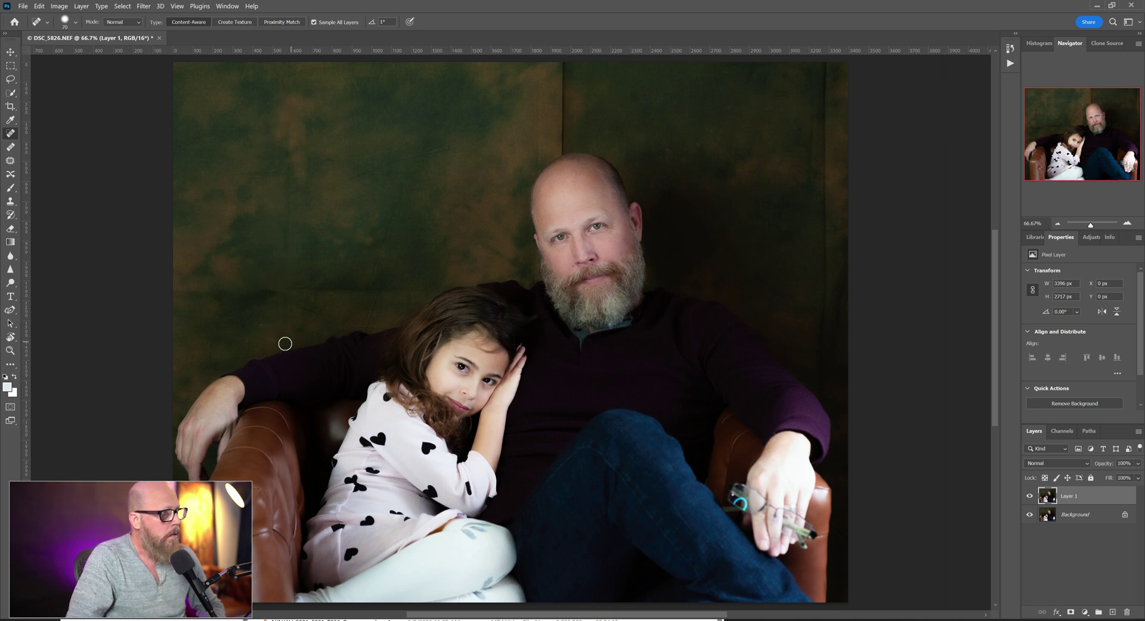
Heal the horizontal crease between the man's arm and the girl's head, and compare the layer with the original.
mouse_move(307, 319)
mouse_down()
mouse_move(330, 315)
mouse_move(333, 291)
mouse_move(388, 290)
mouse_move(367, 324)
mouse_move(383, 238)
mouse_up()
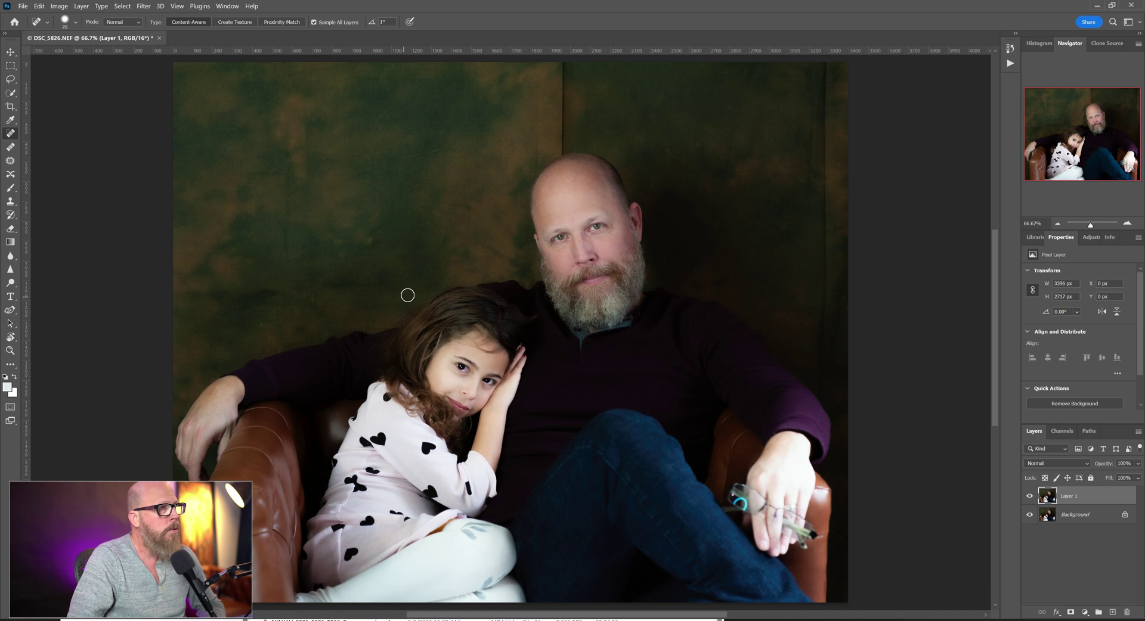
drag(417, 290, 365, 289)
mouse_move(290, 221)
mouse_down()
mouse_move(287, 266)
mouse_move(306, 294)
mouse_up()
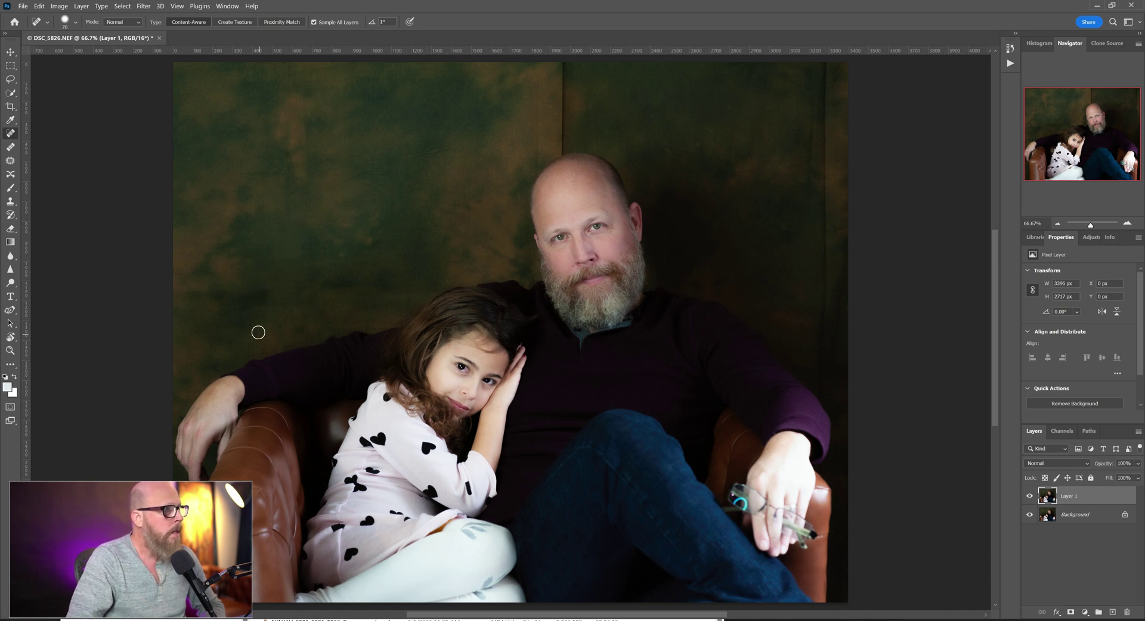
drag(322, 287, 399, 285)
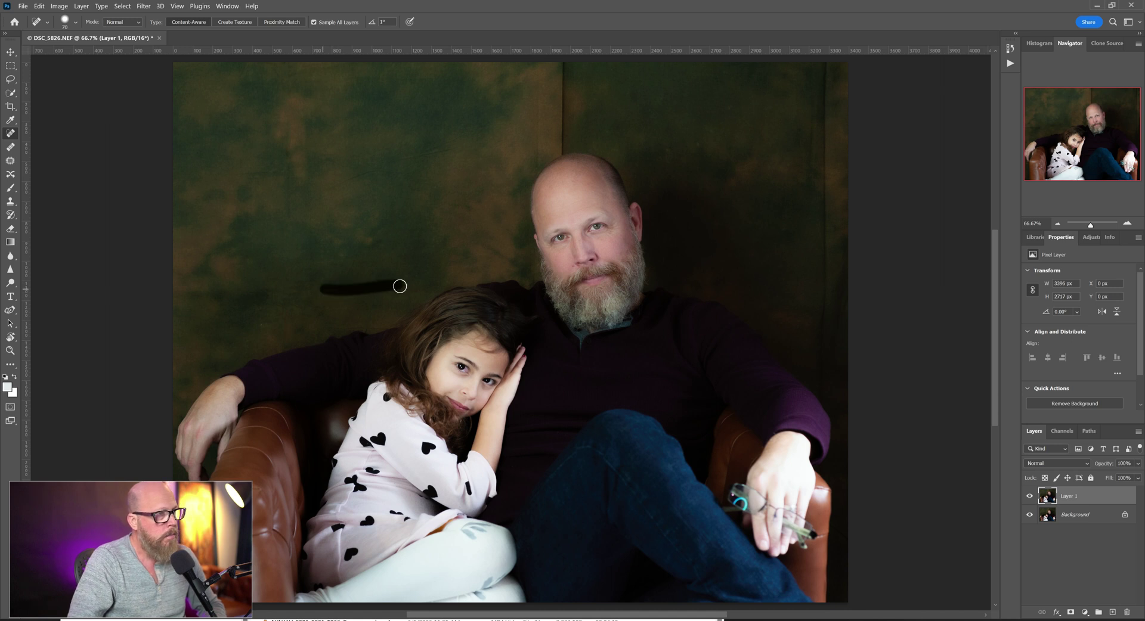
drag(289, 155, 293, 230)
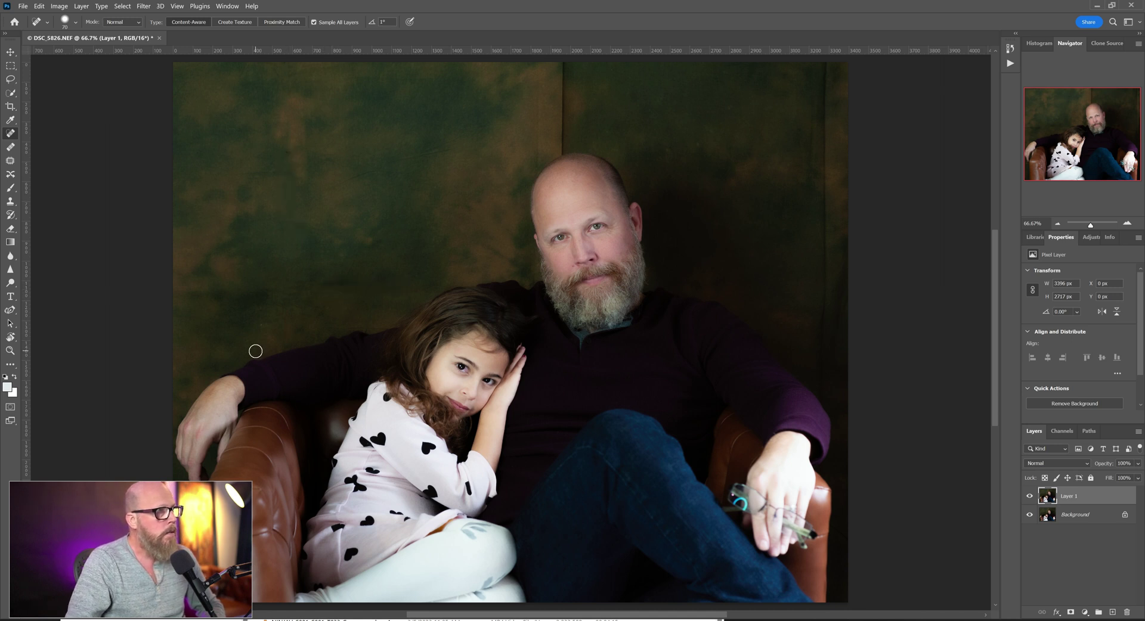
drag(325, 287, 394, 284)
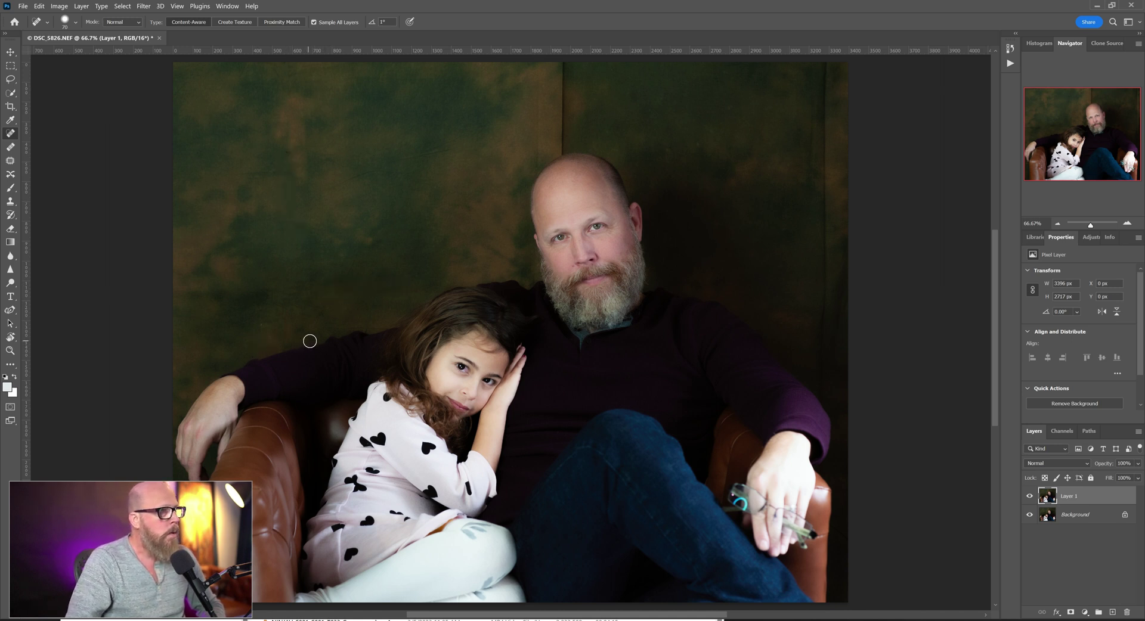
click(1030, 497)
click(1030, 497)
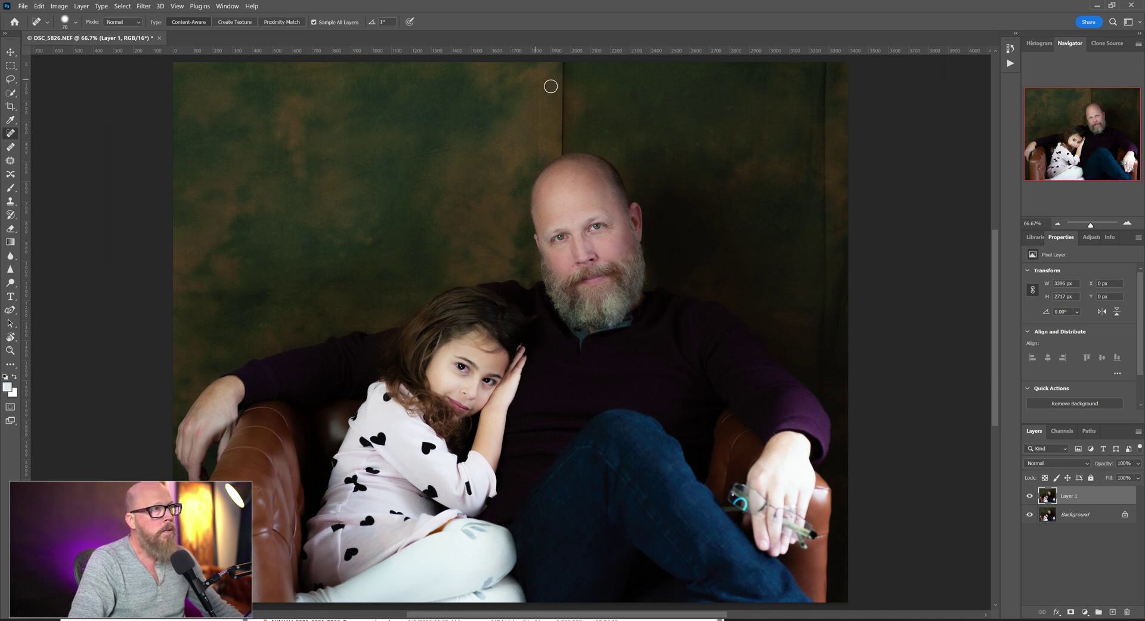
Switch to the Patch tool and try it on the plain backdrop to the left of the man's head.
click(10, 161)
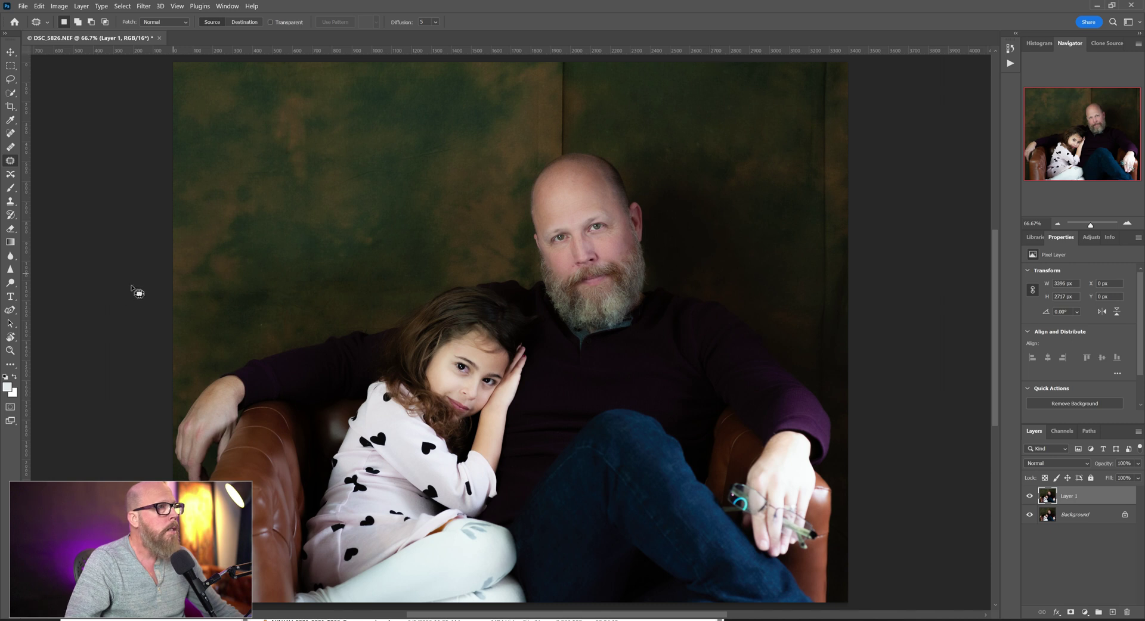
mouse_move(408, 165)
mouse_down()
mouse_move(446, 162)
mouse_move(457, 148)
mouse_move(409, 165)
mouse_up()
key(ctrl+d)
mouse_move(352, 186)
mouse_down()
mouse_move(384, 174)
mouse_move(339, 197)
mouse_move(375, 187)
mouse_up()
mouse_move(256, 186)
mouse_down()
mouse_move(282, 171)
mouse_move(257, 173)
mouse_up()
key(ctrl+d)
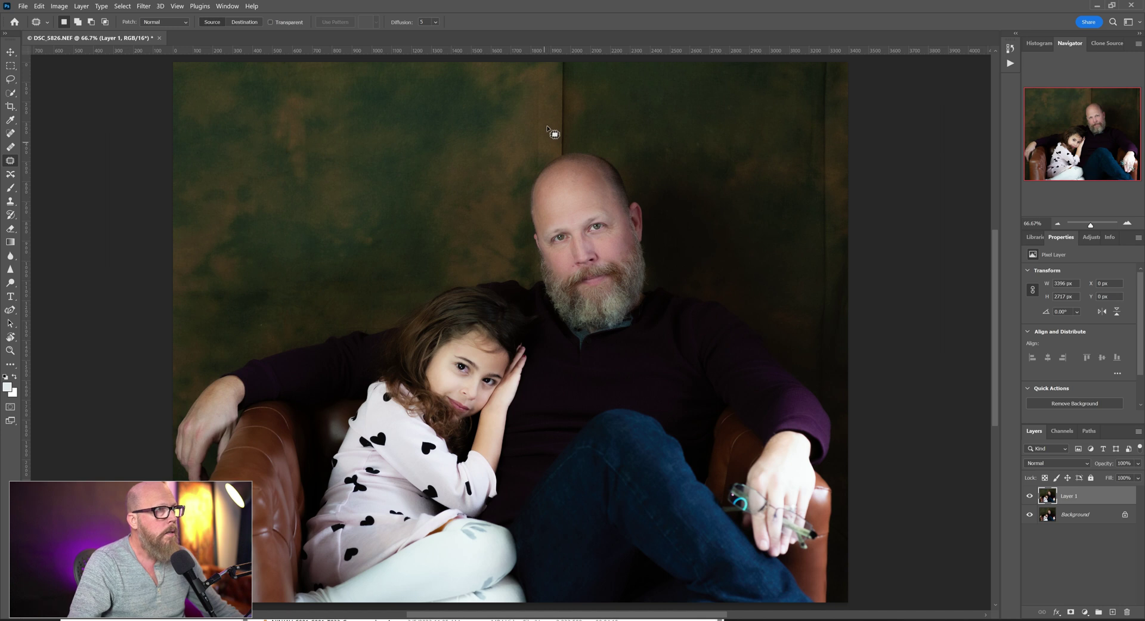
Patch the vertical seam above the man's head with clean backdrop, down to the edge of his scalp.
mouse_move(567, 61)
mouse_down()
mouse_move(560, 158)
mouse_move(561, 61)
mouse_up()
drag(570, 104, 549, 100)
key(ctrl+d)
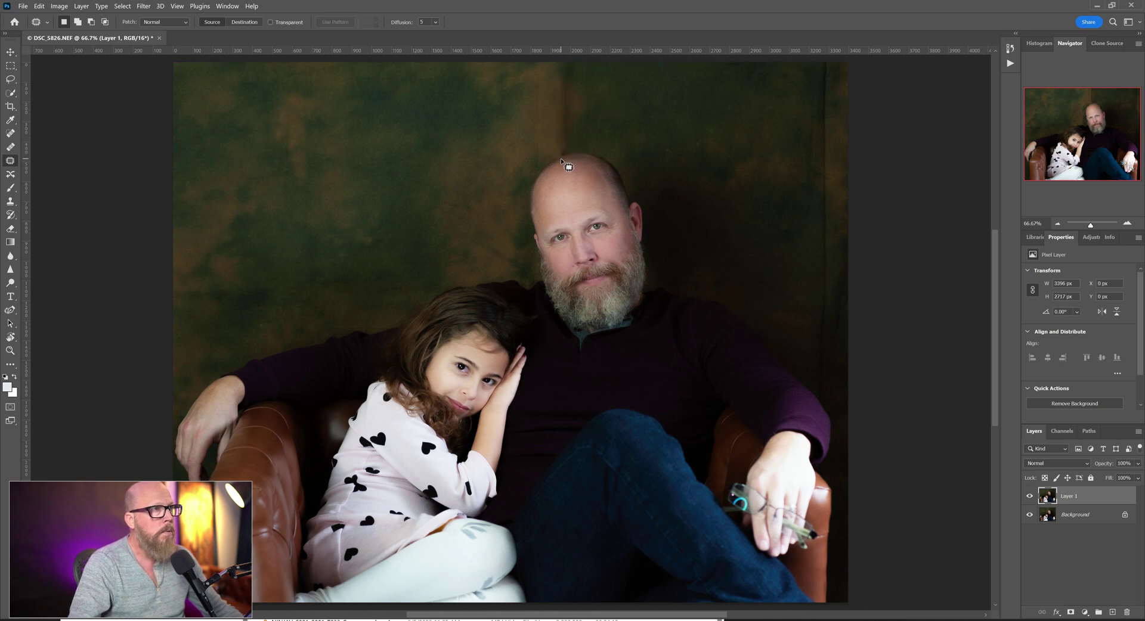
scroll(574, 149, up, 5)
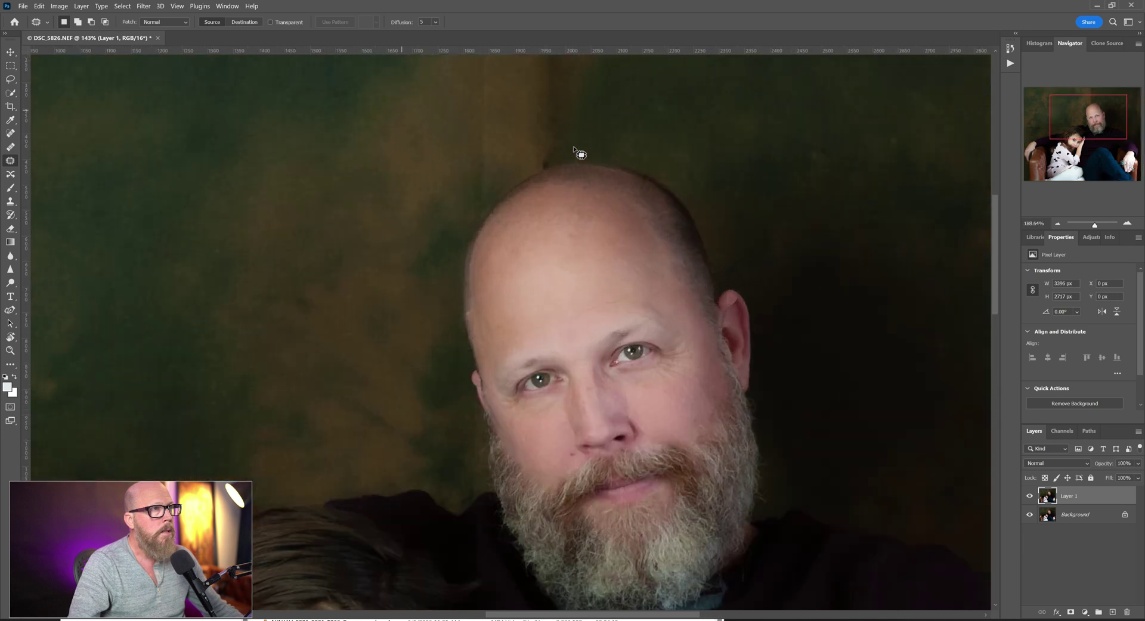
mouse_move(528, 185)
mouse_down()
mouse_move(542, 178)
mouse_move(531, 184)
mouse_up()
key(ctrl+d)
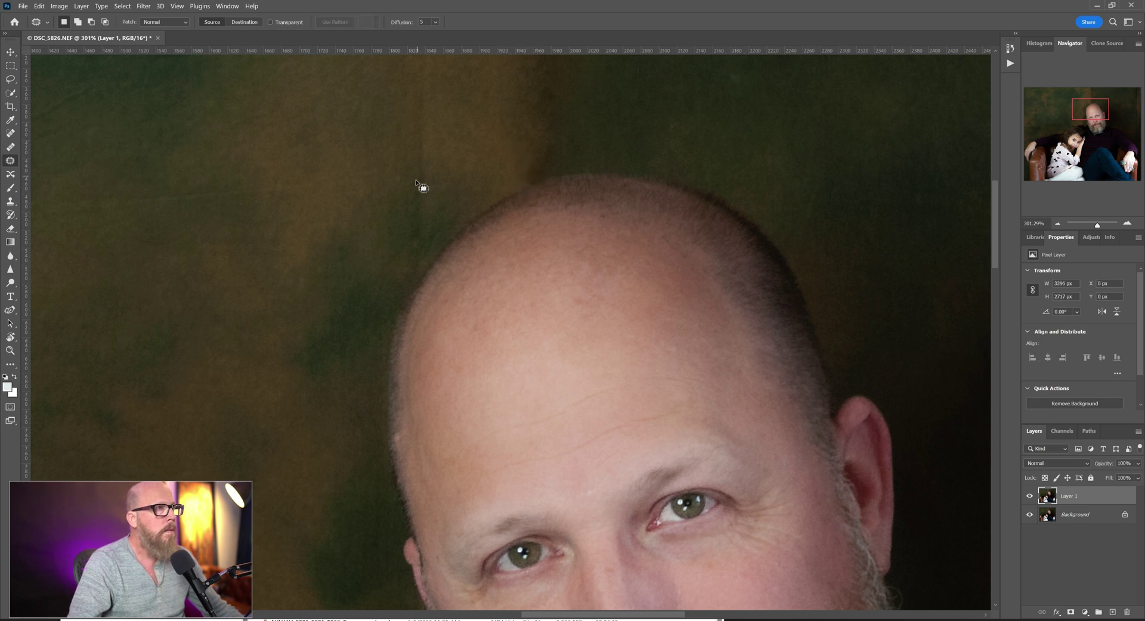
Patch the leftover seam edges and the faint parallel line above the man's head with nearby backdrop texture.
scroll(399, 203, down, 1)
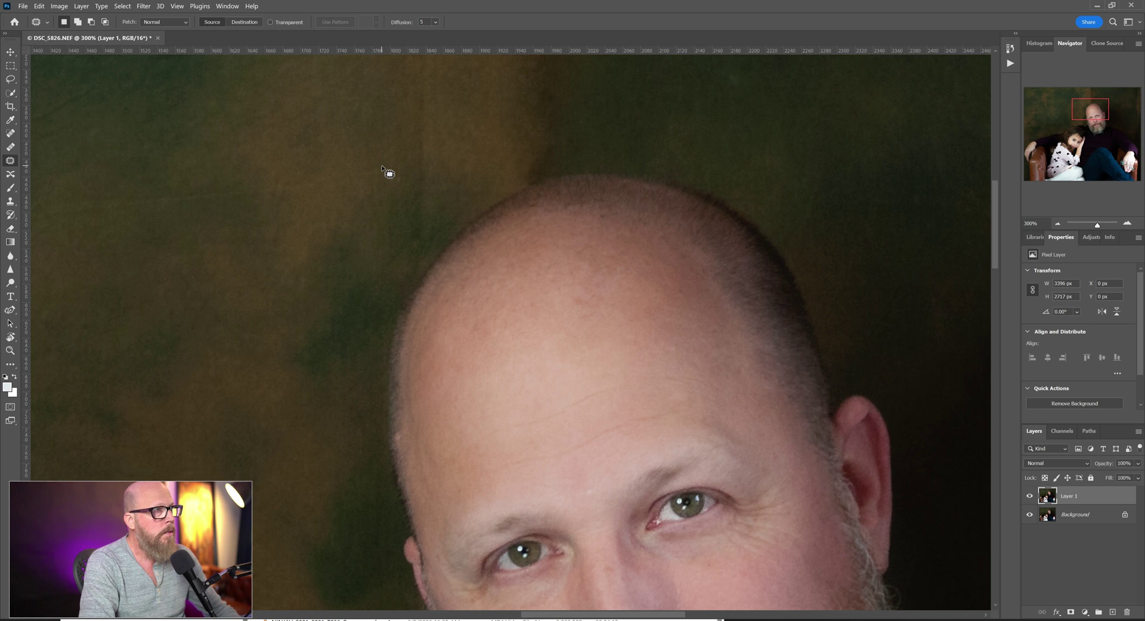
key(ctrl+minus)
key(ctrl+minus)
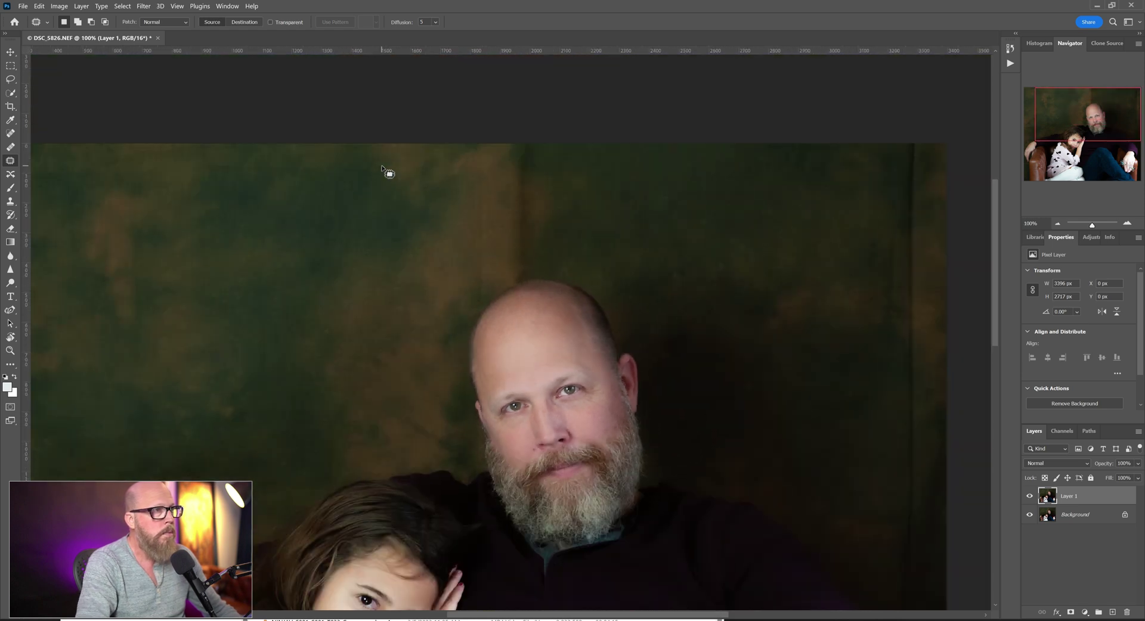
mouse_move(517, 148)
mouse_down()
mouse_move(516, 273)
mouse_move(529, 248)
mouse_move(519, 145)
mouse_up()
click(559, 202)
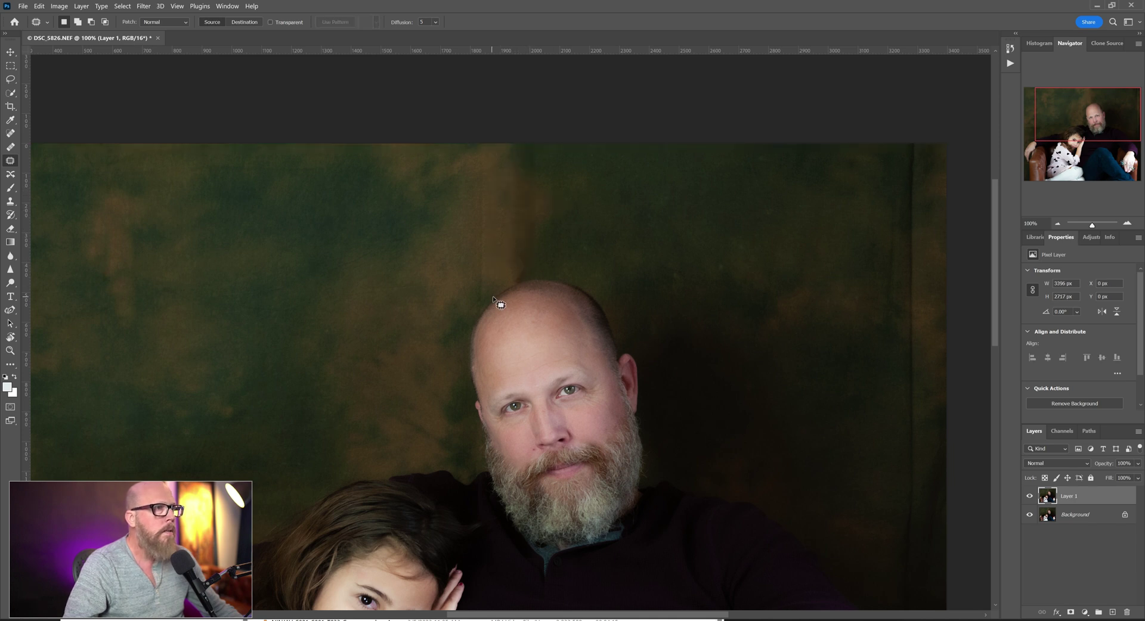
mouse_move(515, 282)
mouse_down()
mouse_move(529, 272)
mouse_move(522, 264)
mouse_up()
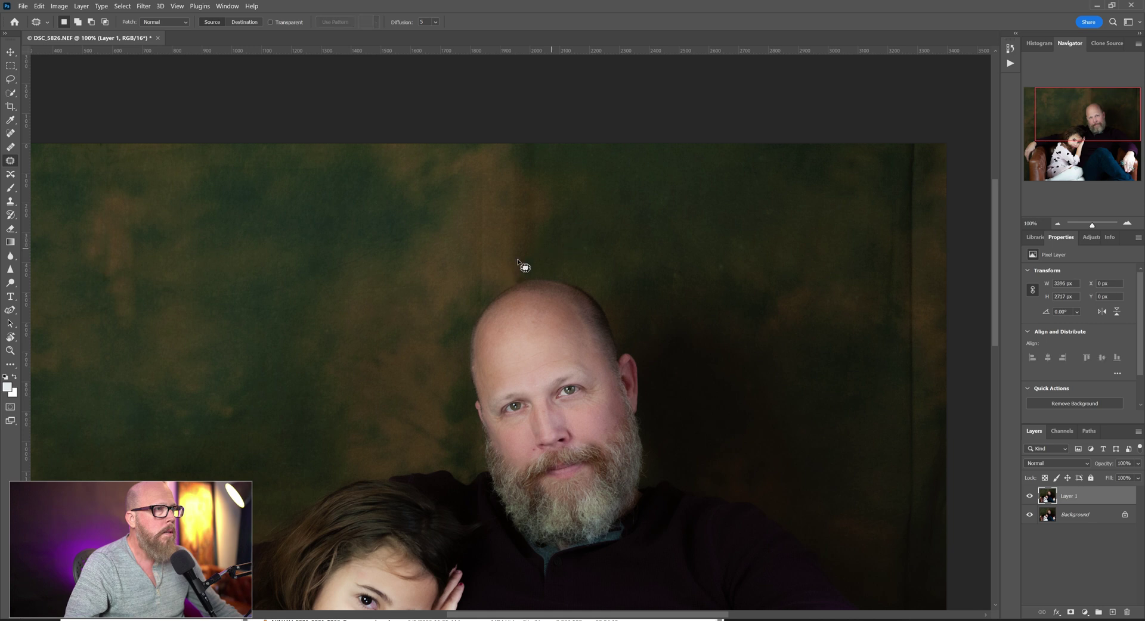
mouse_move(481, 160)
mouse_down()
mouse_move(472, 302)
mouse_move(488, 279)
mouse_move(495, 192)
mouse_move(478, 161)
mouse_up()
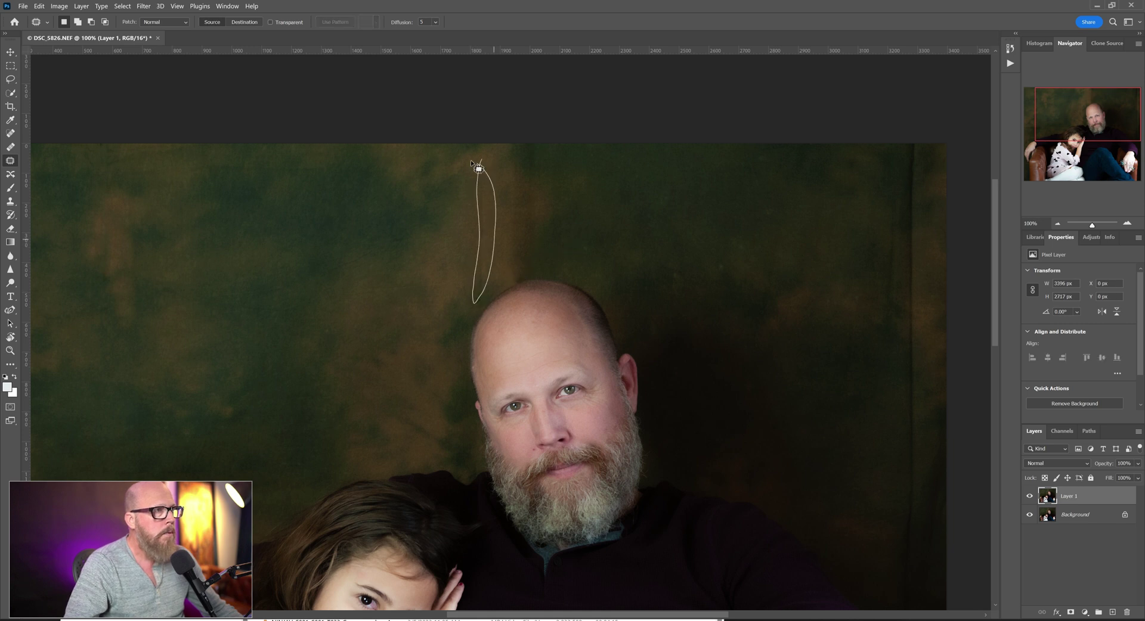
click(671, 230)
Remove the vertical seam along the backdrop's right side, patching its upper part and spot-healing the rest down to the man's sleeve.
mouse_move(908, 145)
mouse_down()
mouse_move(895, 211)
mouse_move(901, 343)
mouse_move(923, 296)
mouse_move(928, 154)
mouse_up()
click(881, 306)
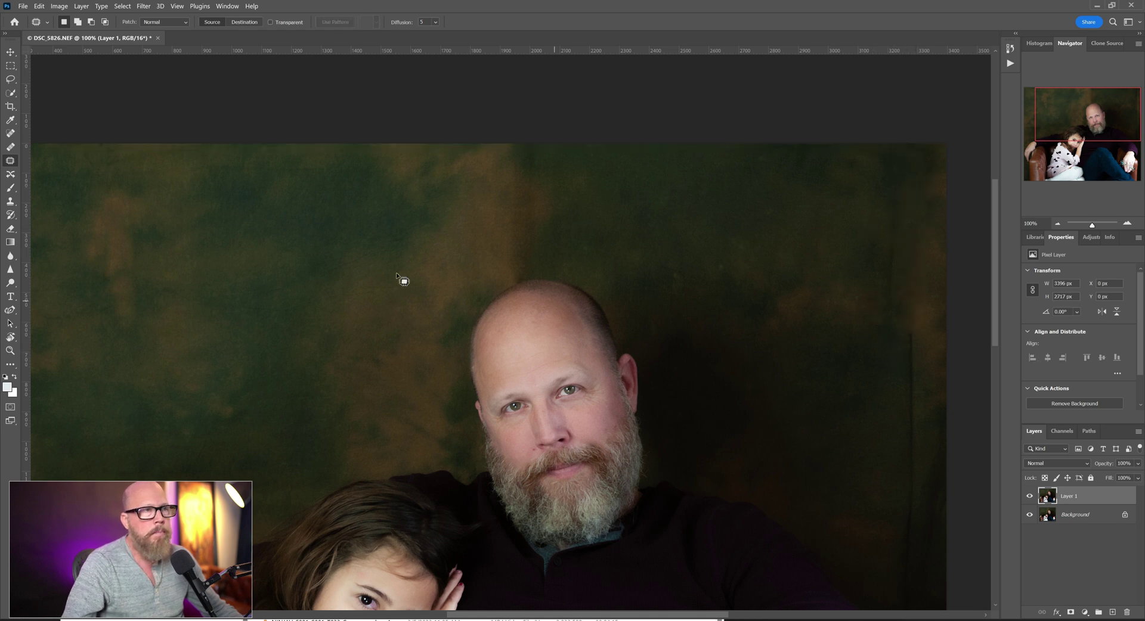
click(10, 133)
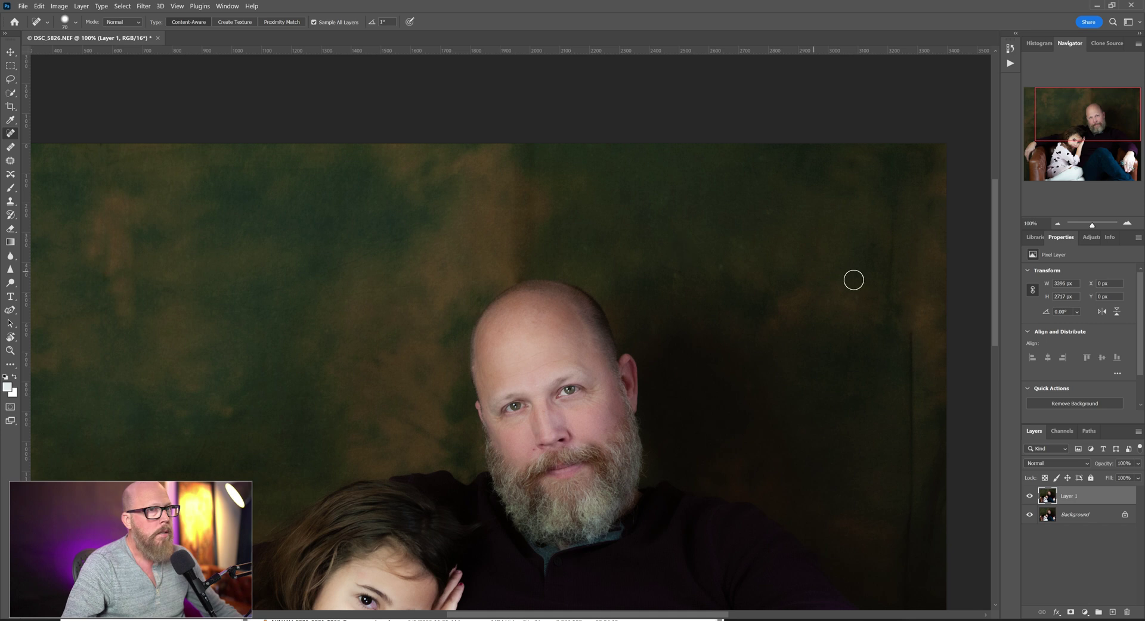
mouse_move(896, 203)
mouse_down()
mouse_move(888, 316)
mouse_move(912, 455)
mouse_move(895, 546)
mouse_move(902, 593)
mouse_up()
drag(916, 483, 910, 539)
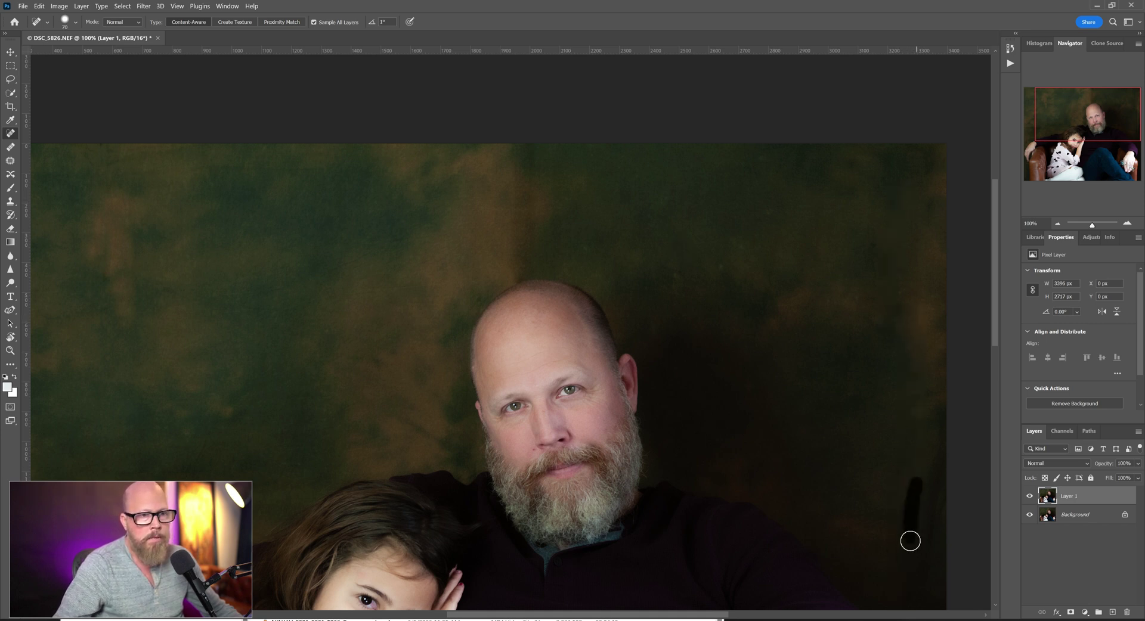
drag(912, 486, 902, 566)
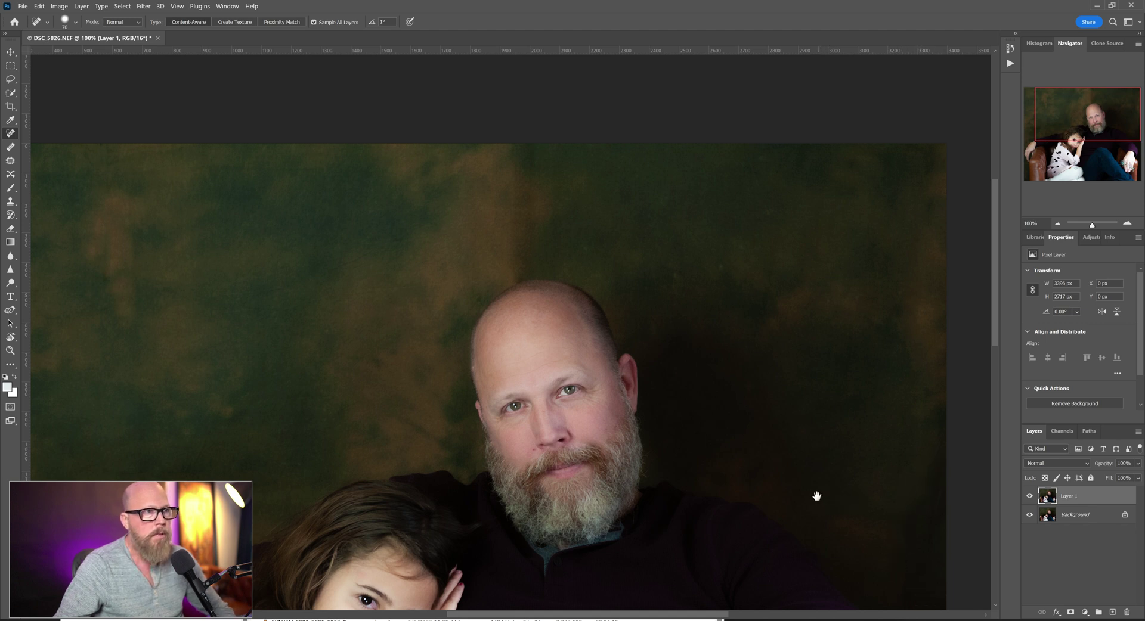
drag(815, 496, 736, 317)
drag(830, 328, 826, 427)
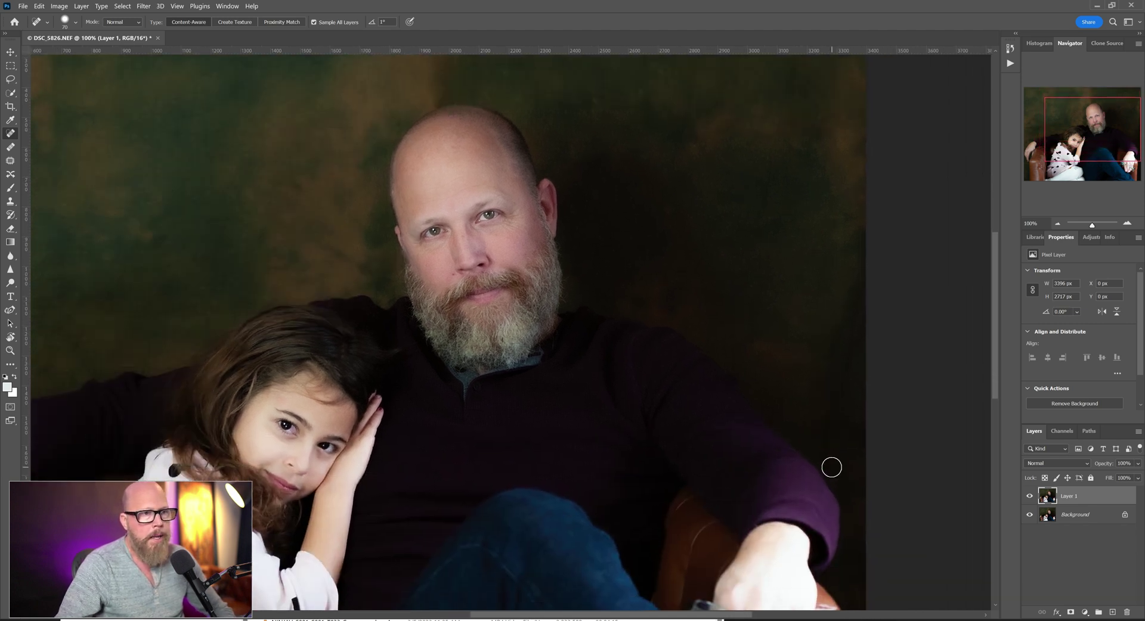
drag(864, 312, 848, 366)
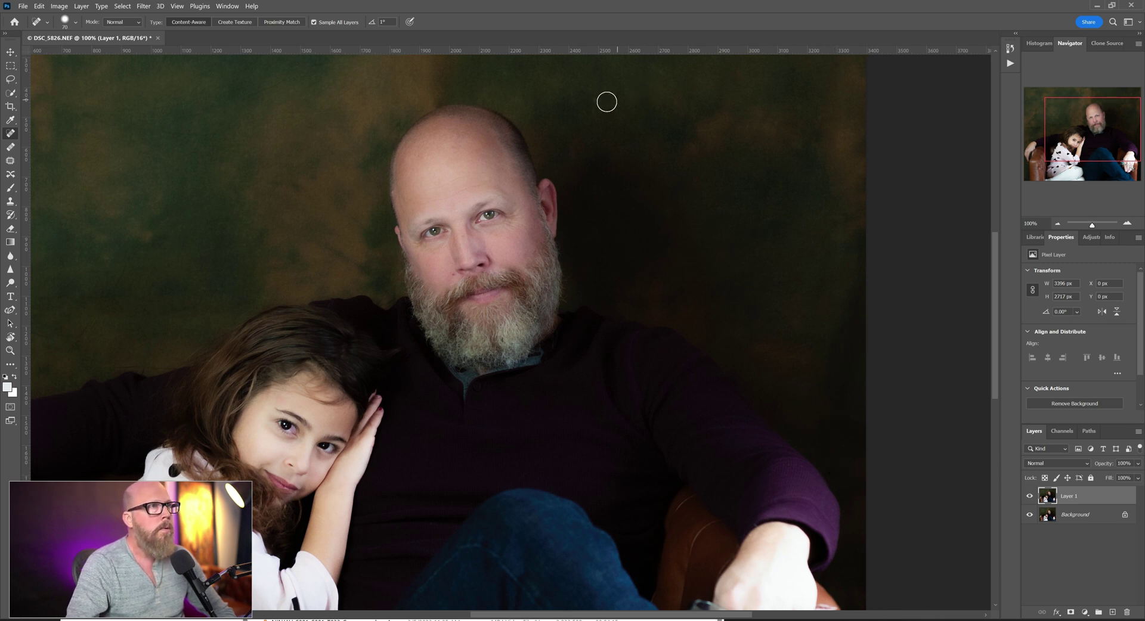
Spot-heal the remaining marks on the backdrop beside the man's head and the seam remnant above it.
drag(504, 70, 507, 72)
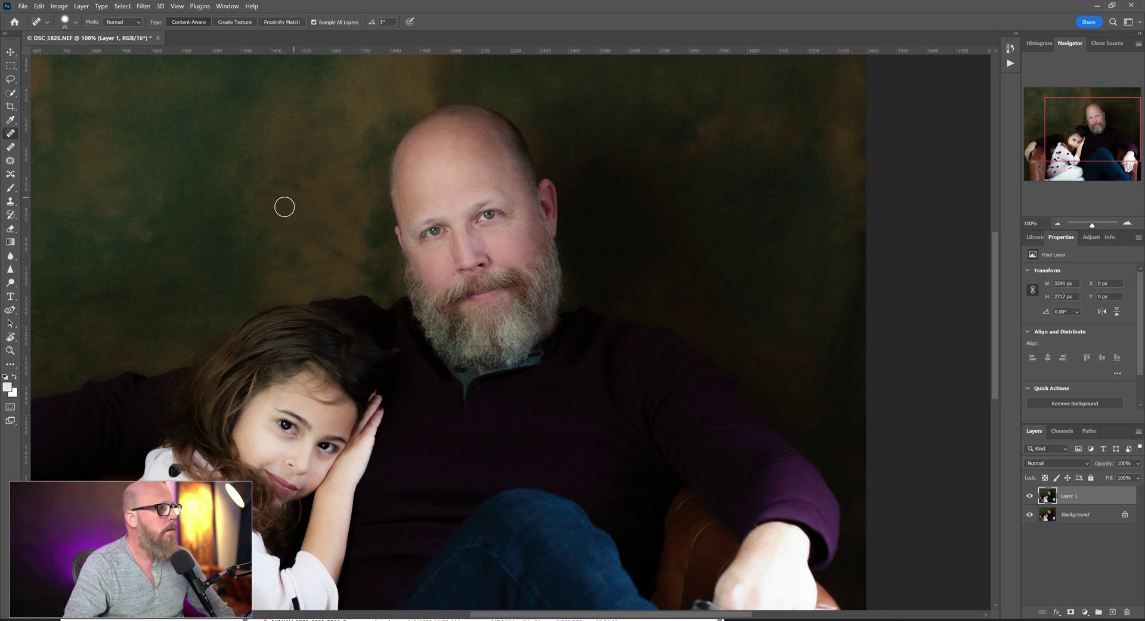
drag(284, 187, 352, 319)
click(309, 301)
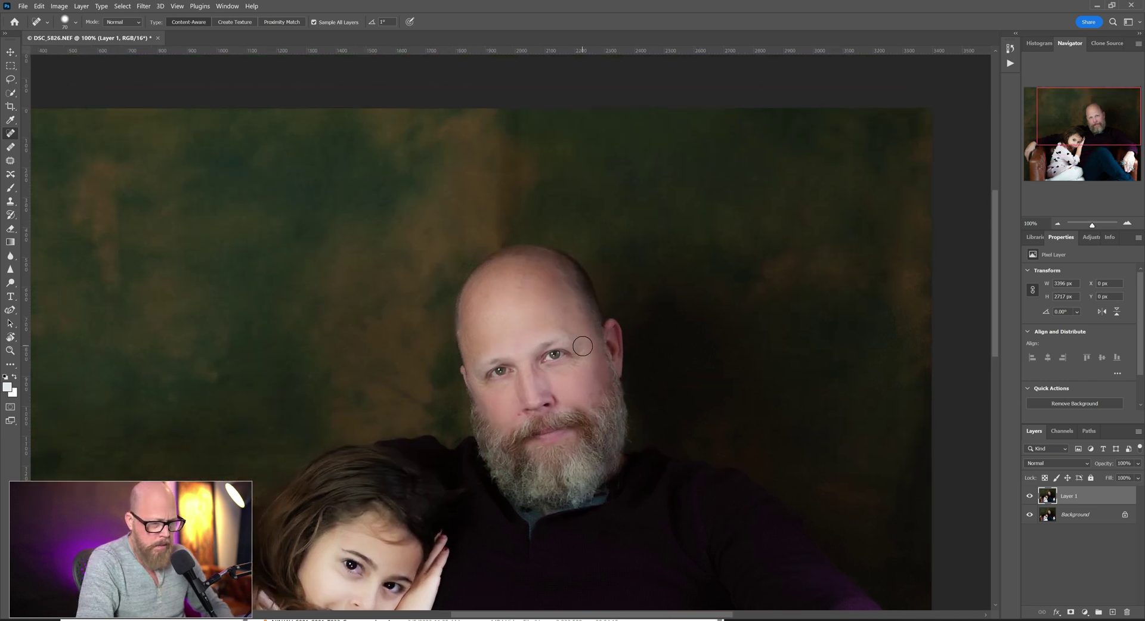
key(ctrl+minus)
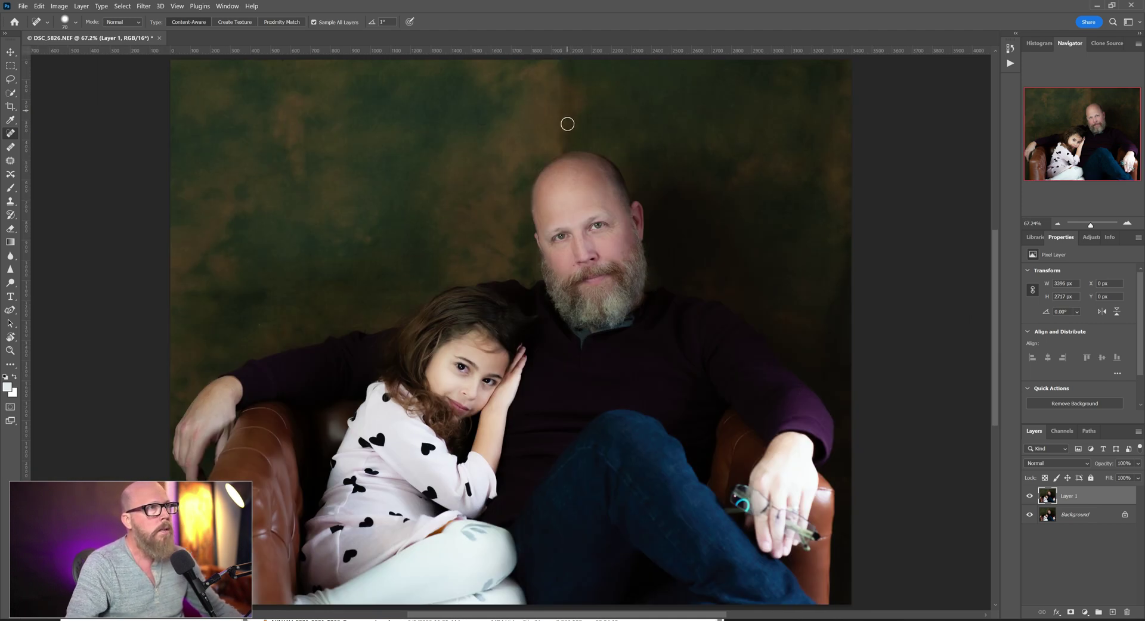
mouse_move(560, 147)
mouse_down()
mouse_move(576, 82)
mouse_move(563, 94)
mouse_move(570, 49)
mouse_move(560, 105)
mouse_up()
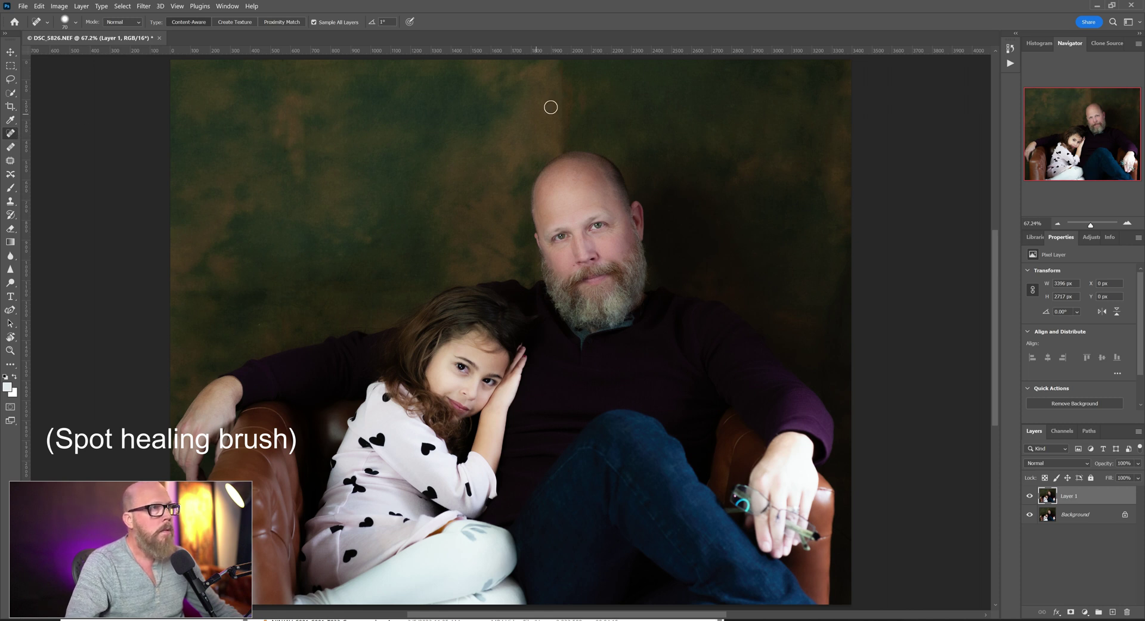
mouse_move(560, 110)
mouse_down()
mouse_move(563, 68)
mouse_move(561, 118)
mouse_up()
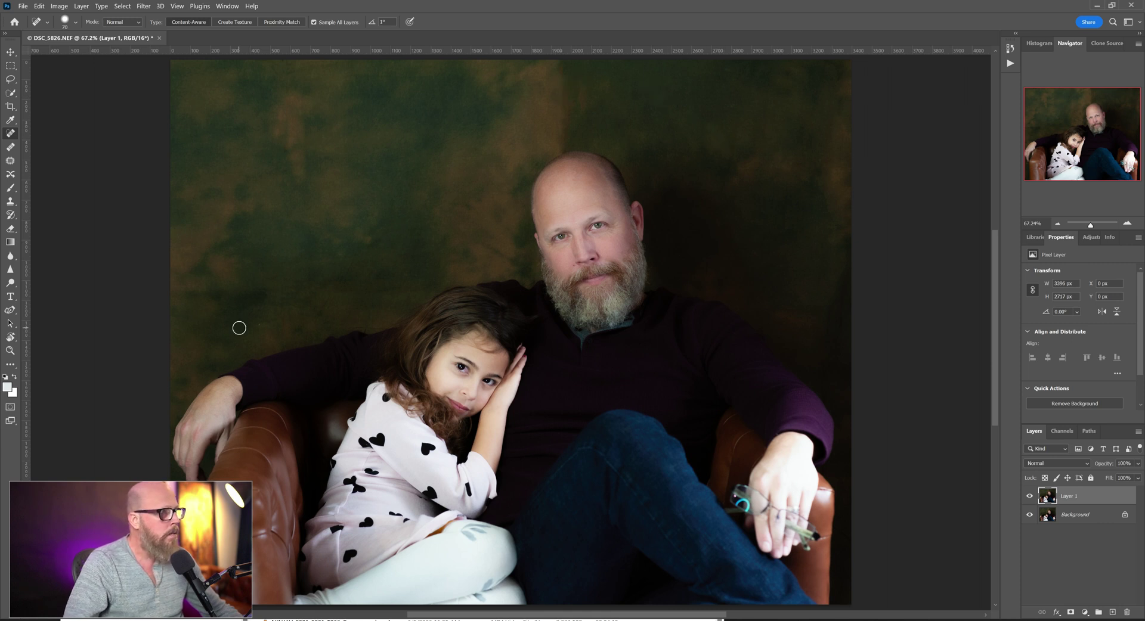
right_click(259, 325)
key(Escape)
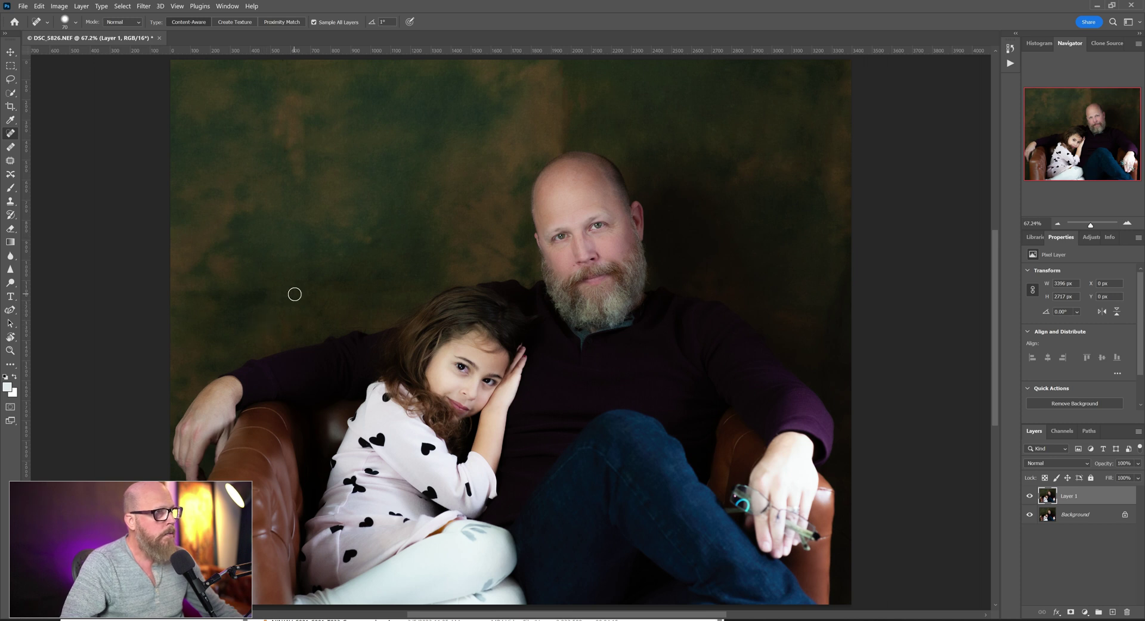
Hide and show the retouched layer twice to compare the cleaned backdrop with the original.
click(1029, 497)
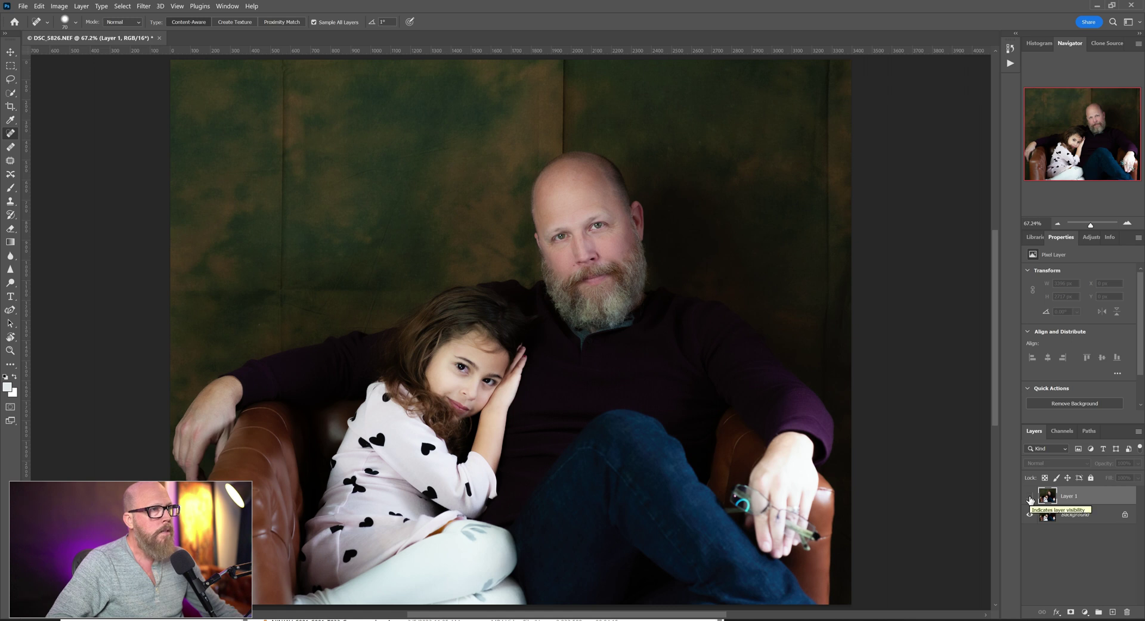
click(1029, 496)
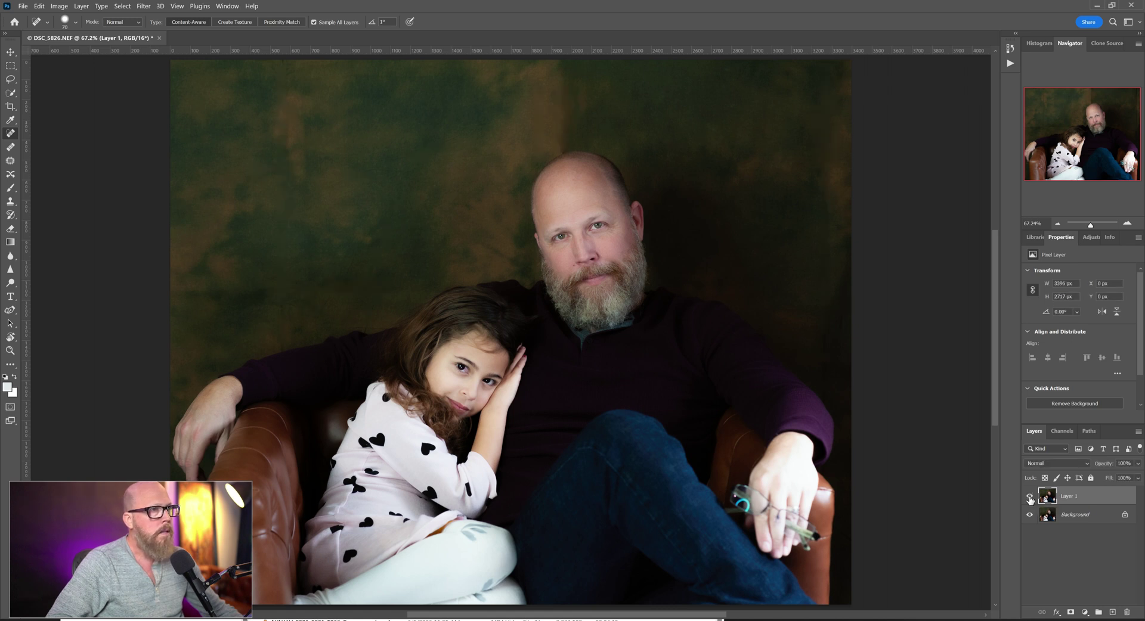
click(1029, 498)
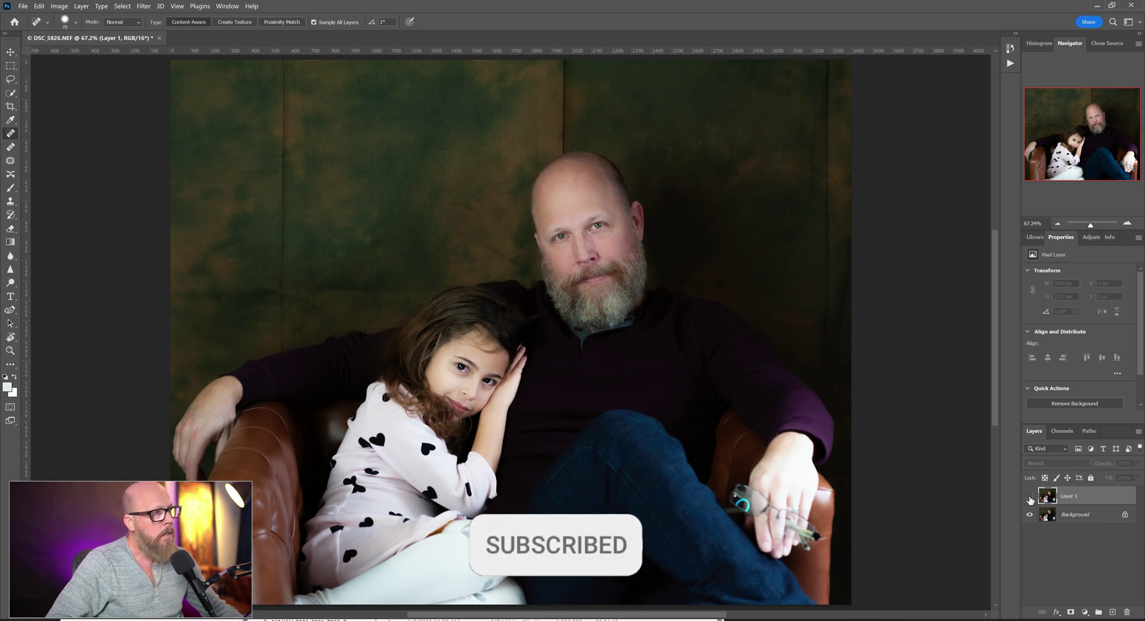
click(1030, 496)
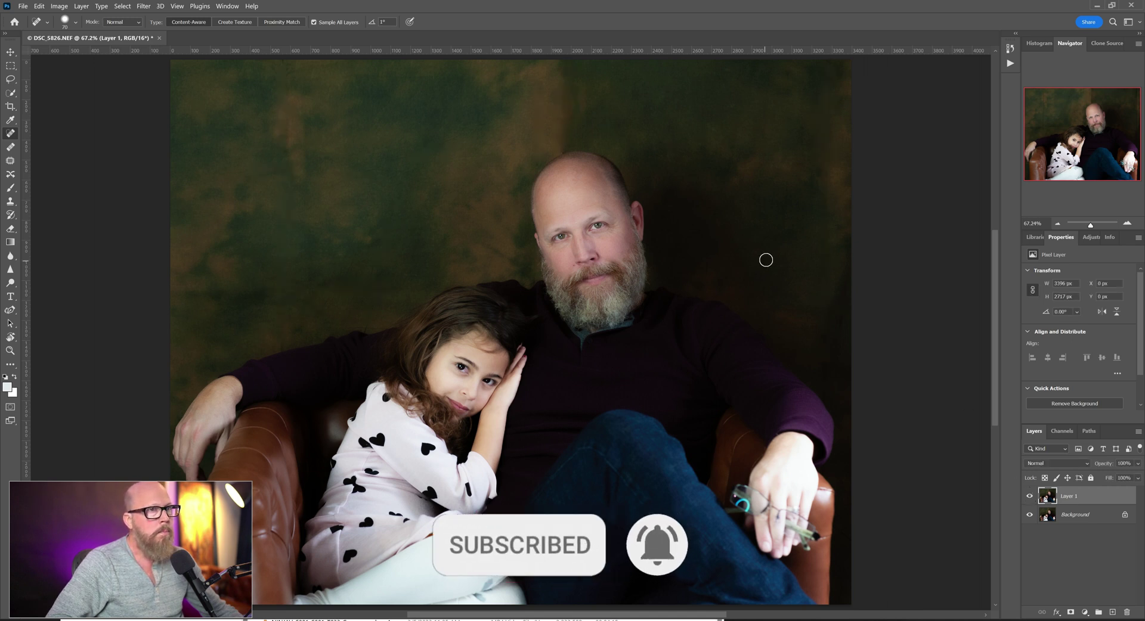